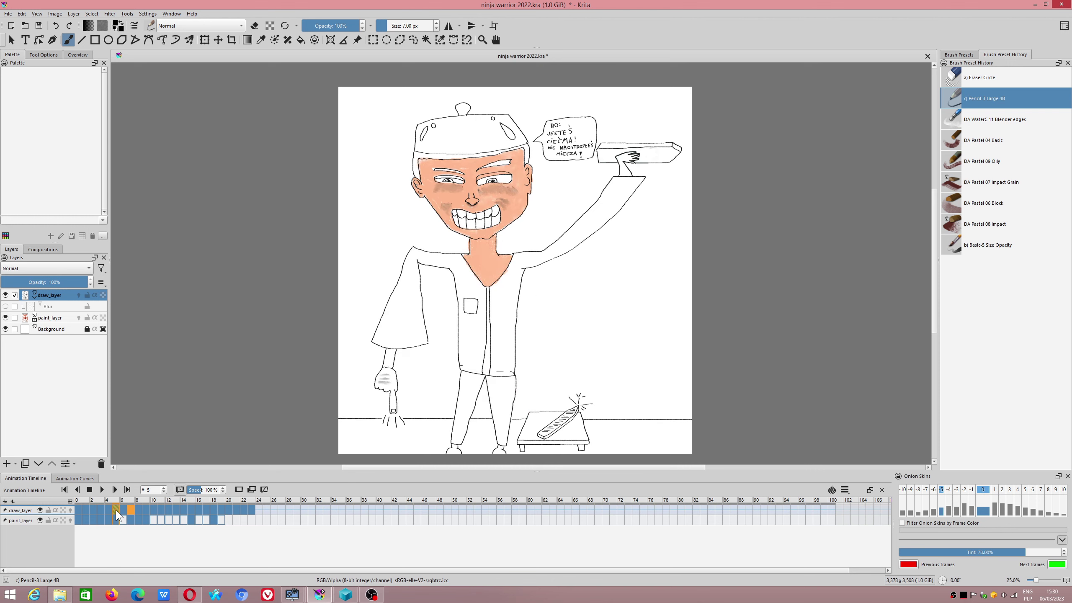
Step: Remove the orange colour label from frame 7 of draw_layer
{"action": "left_click", "coordinate": [132, 510]}
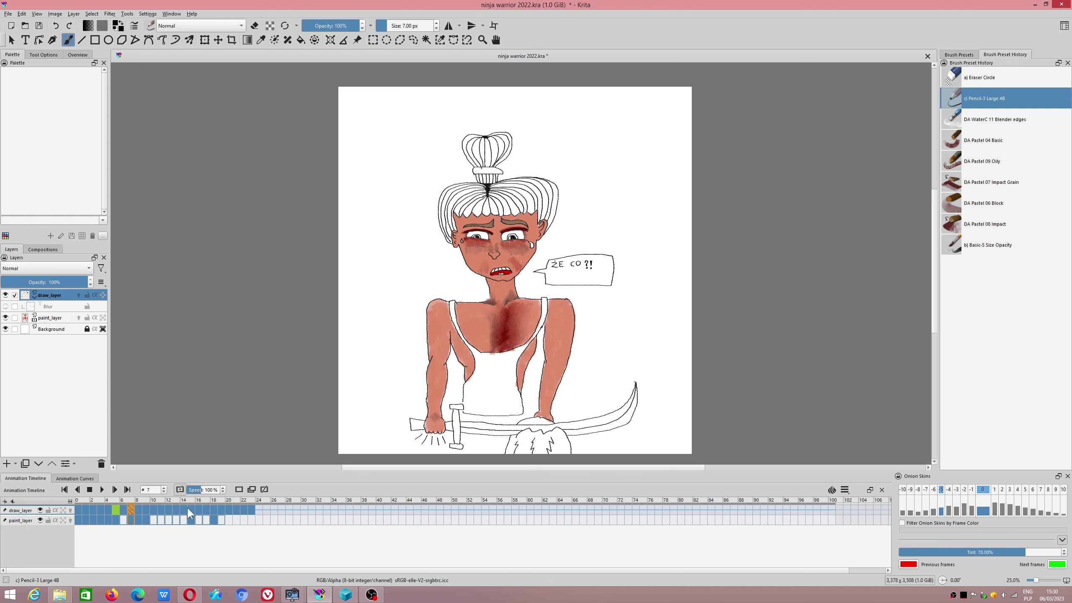
{"action": "right_click", "coordinate": [135, 504]}
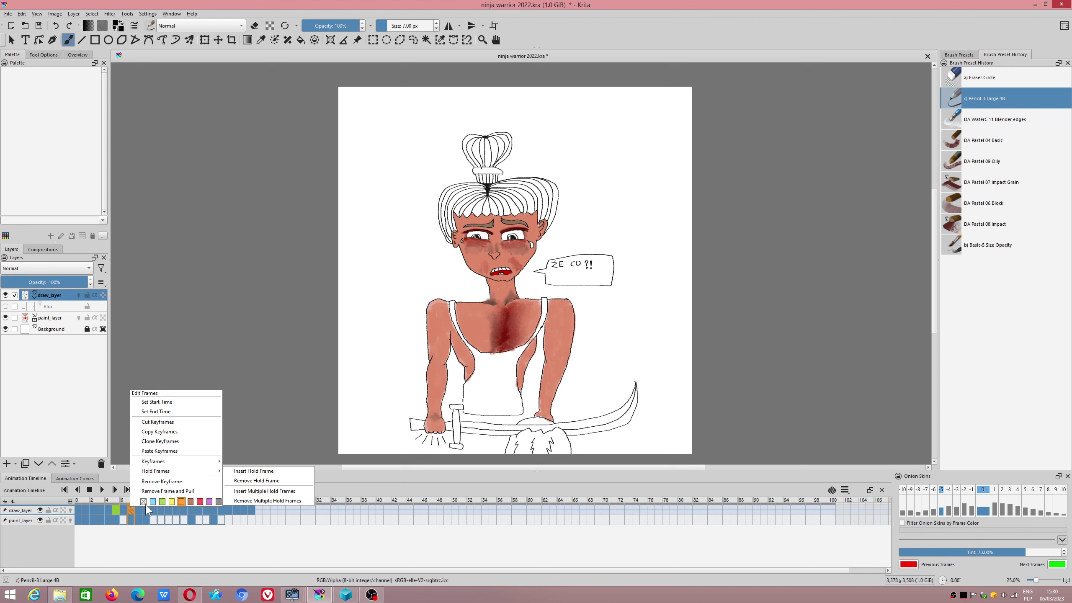
{"action": "key", "text": "Escape"}
{"action": "left_click", "coordinate": [115, 510]}
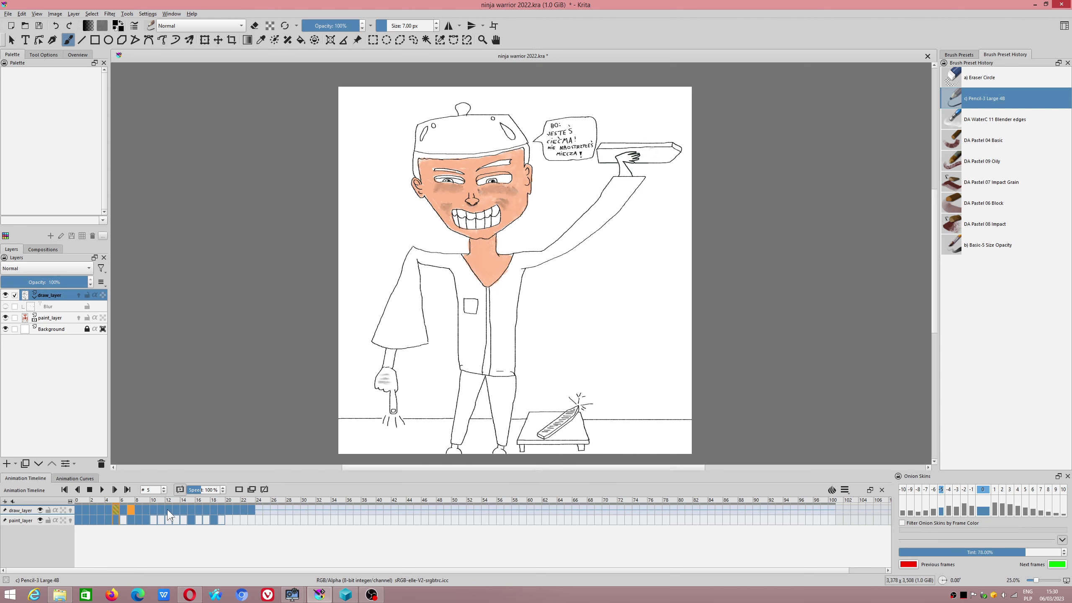
{"action": "right_click", "coordinate": [131, 508]}
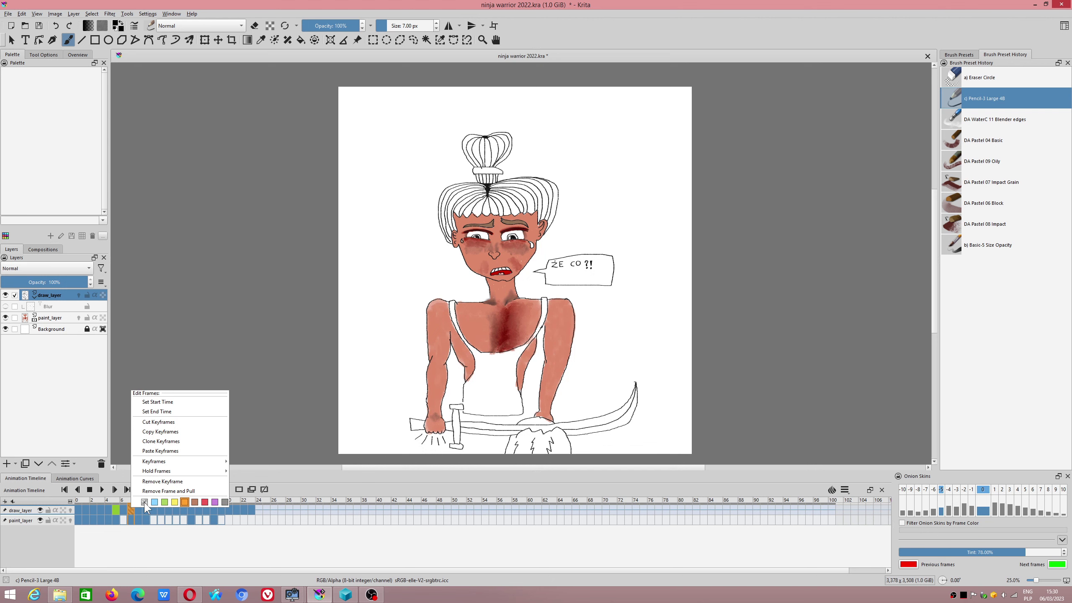
{"action": "left_click", "coordinate": [144, 502]}
Step: Remove the green colour label from frame 5 of draw_layer
{"action": "left_click", "coordinate": [115, 510]}
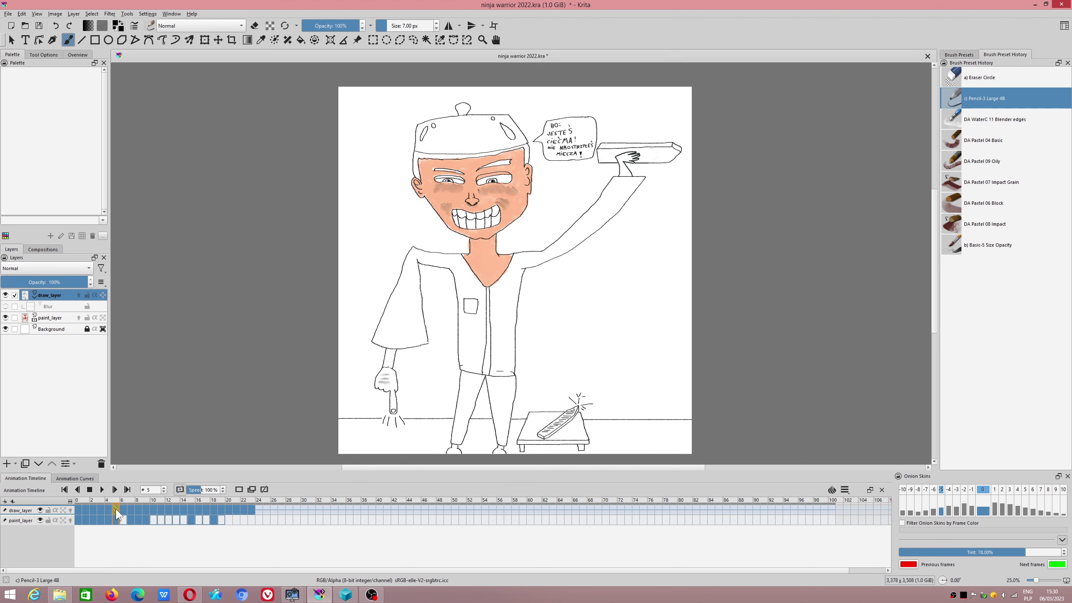
{"action": "right_click", "coordinate": [115, 510]}
{"action": "left_click", "coordinate": [129, 503]}
{"action": "left_click", "coordinate": [106, 510]}
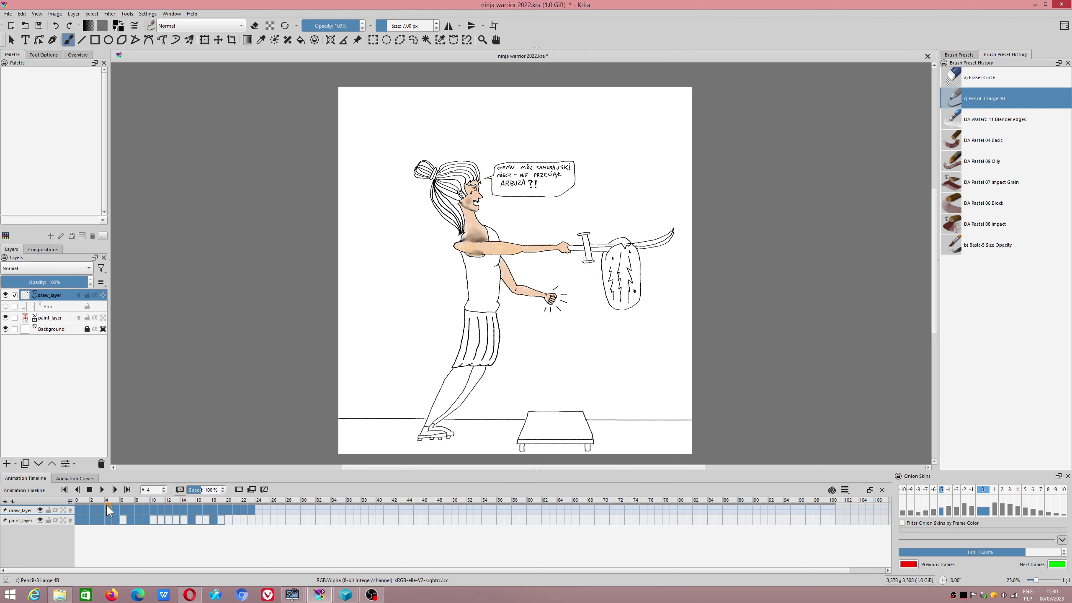
Step: Turn off the onion skin for the -5 frame offset, then scrub the timeline from frame 23 back to frame 4
{"action": "left_click", "coordinate": [252, 510]}
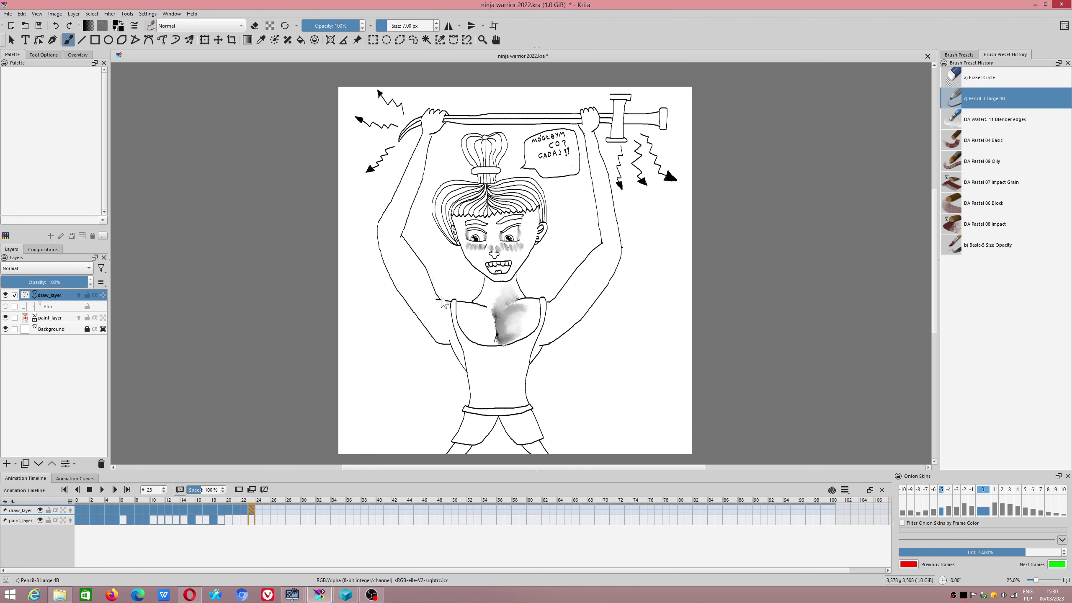
{"action": "scroll", "coordinate": [533, 273], "scroll_direction": "down", "scroll_amount": 1}
{"action": "scroll", "coordinate": [535, 273], "scroll_direction": "up", "scroll_amount": 1}
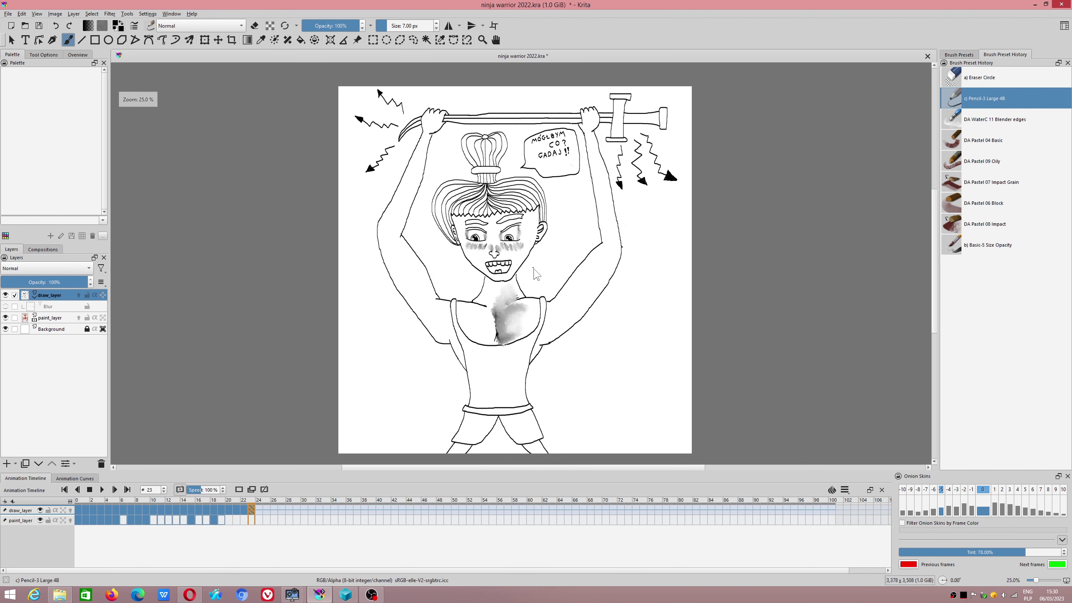
{"action": "left_click", "coordinate": [943, 490]}
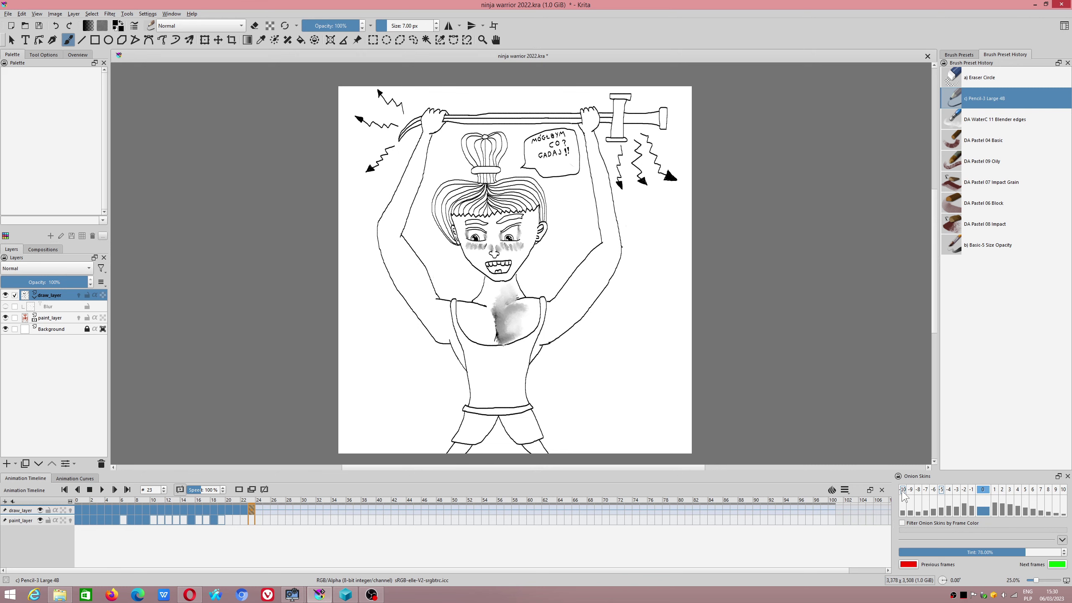
{"action": "left_click", "coordinate": [251, 516]}
{"action": "left_click_drag", "start_coordinate": [249, 511], "coordinate": [106, 509]}
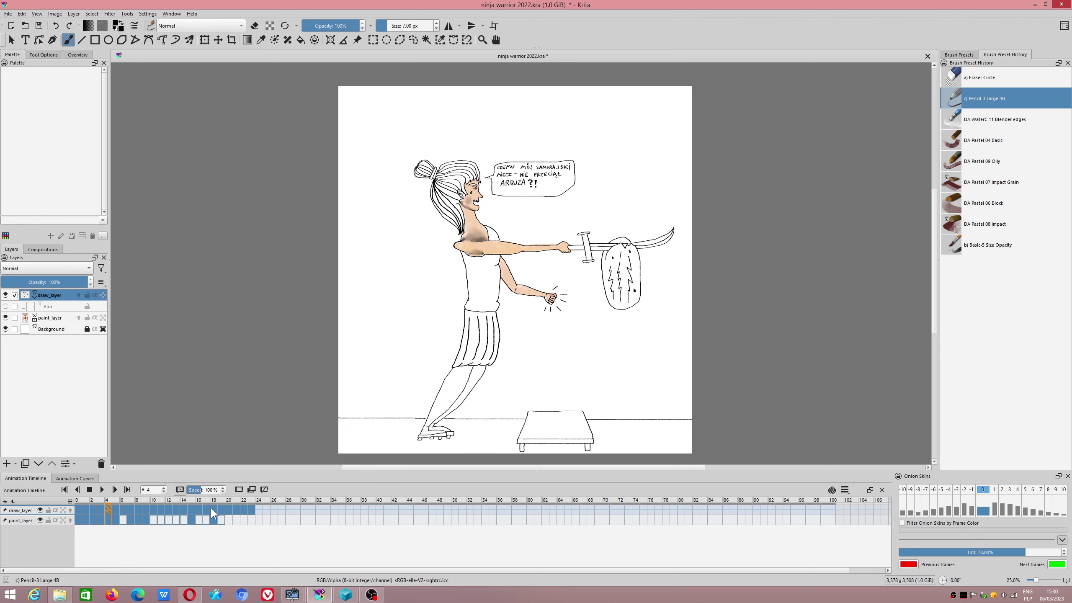
Step: Find the side-view figure with the pot on its head at frame 10 and label that draw_layer keyframe green
{"action": "left_click", "coordinate": [124, 507]}
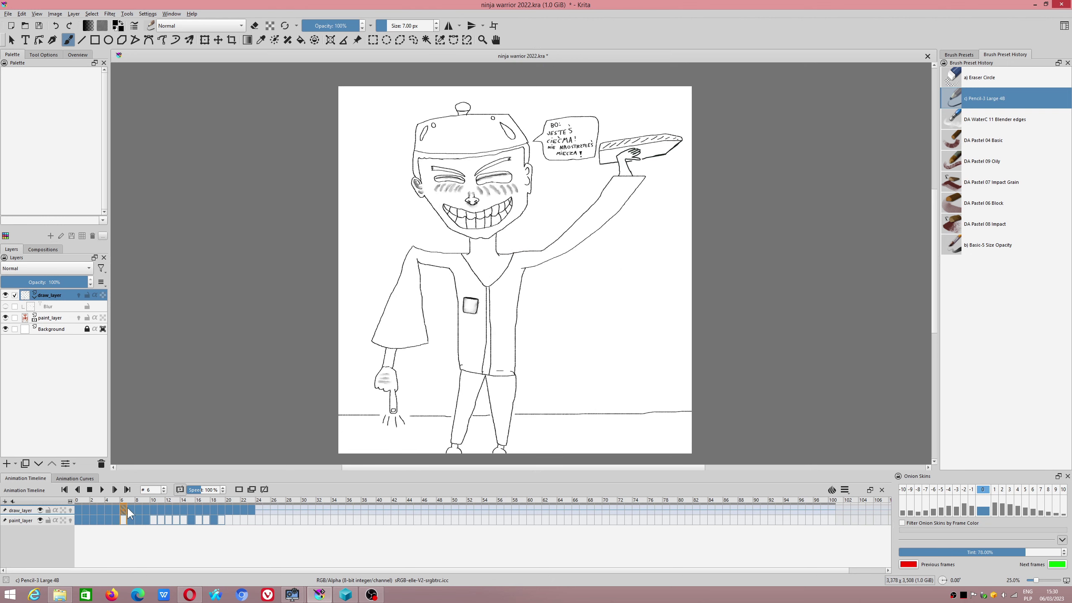
{"action": "left_click", "coordinate": [133, 508]}
{"action": "left_click", "coordinate": [144, 510]}
{"action": "left_click", "coordinate": [157, 510]}
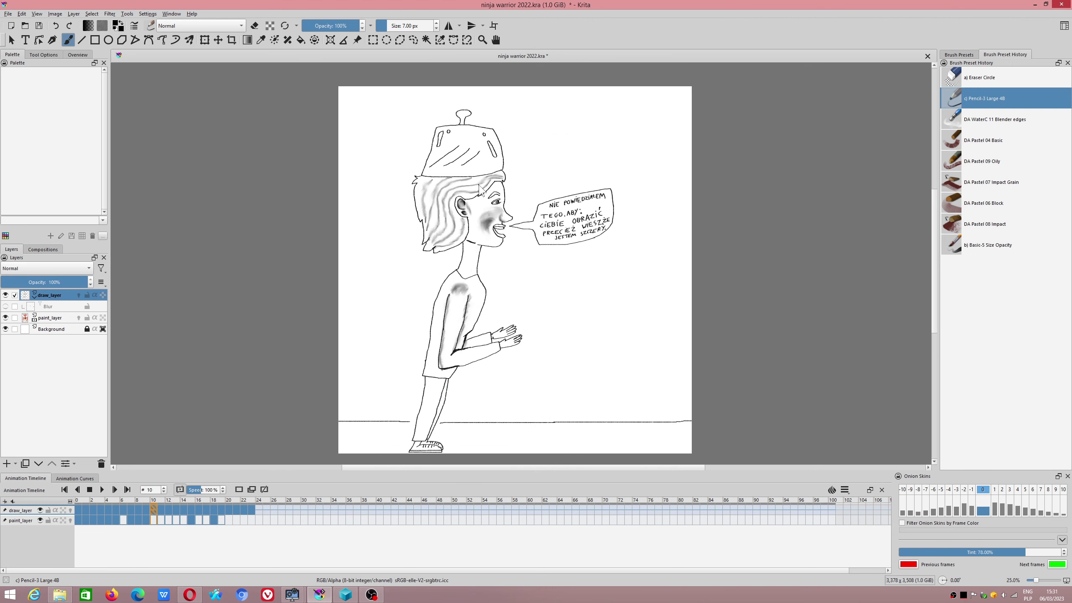
{"action": "right_click", "coordinate": [152, 509]}
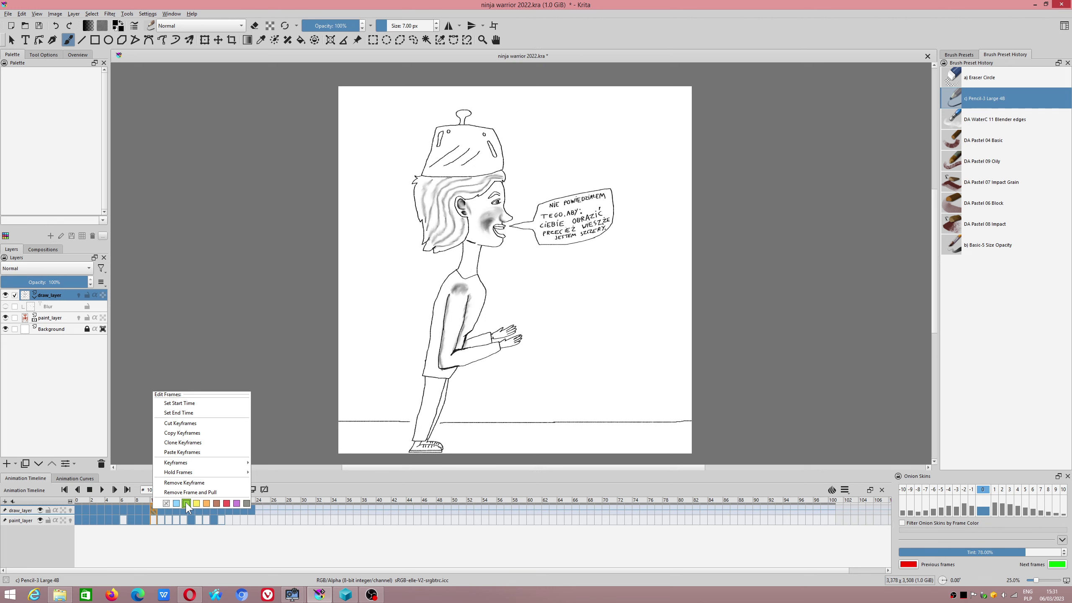
{"action": "left_click", "coordinate": [135, 509]}
{"action": "left_click", "coordinate": [154, 509]}
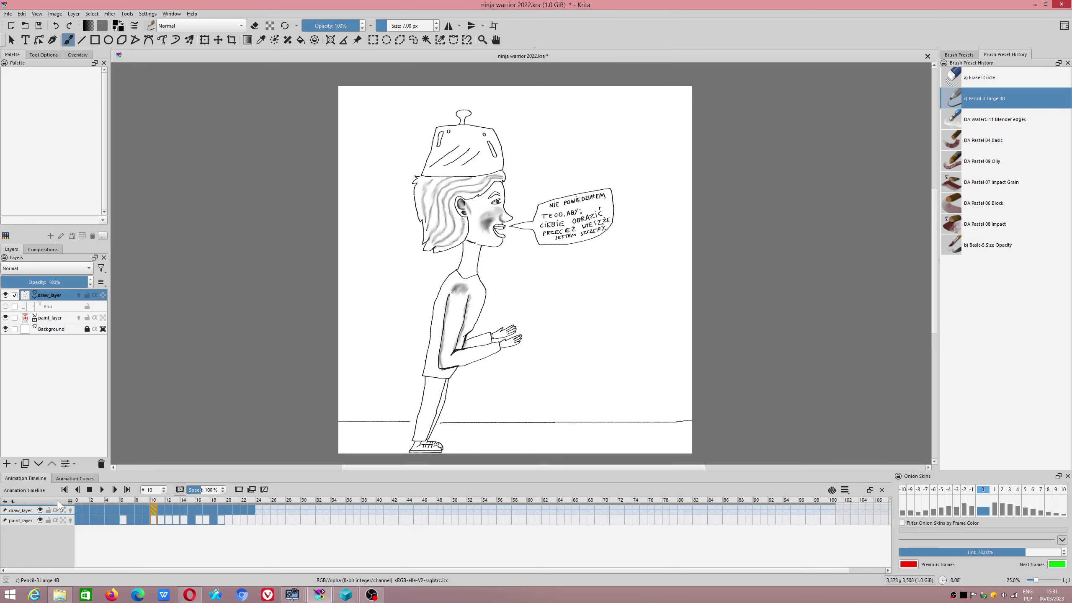
Step: Create a blank keyframe at frame 25 of draw_layer
{"action": "left_click", "coordinate": [258, 509]}
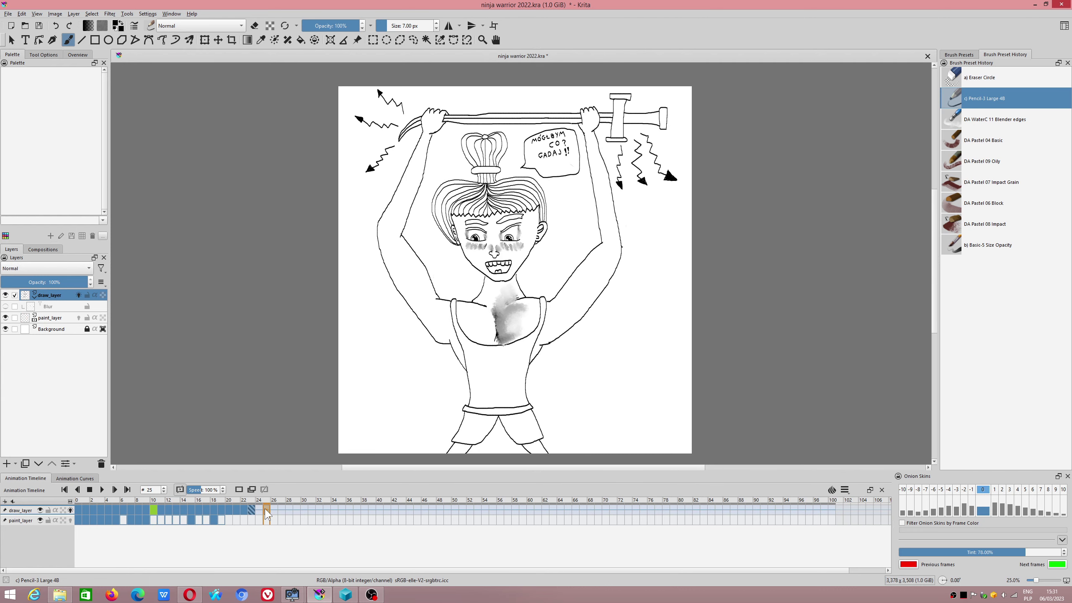
{"action": "key", "text": "Left"}
{"action": "key", "text": "Left"}
{"action": "right_click", "coordinate": [266, 509]}
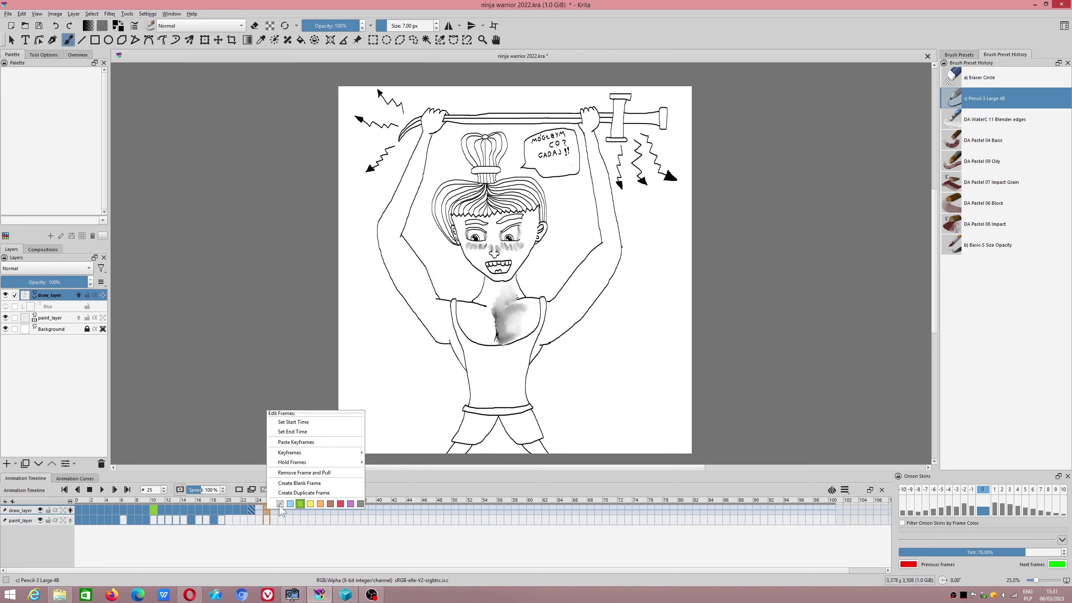
{"action": "left_click", "coordinate": [294, 484]}
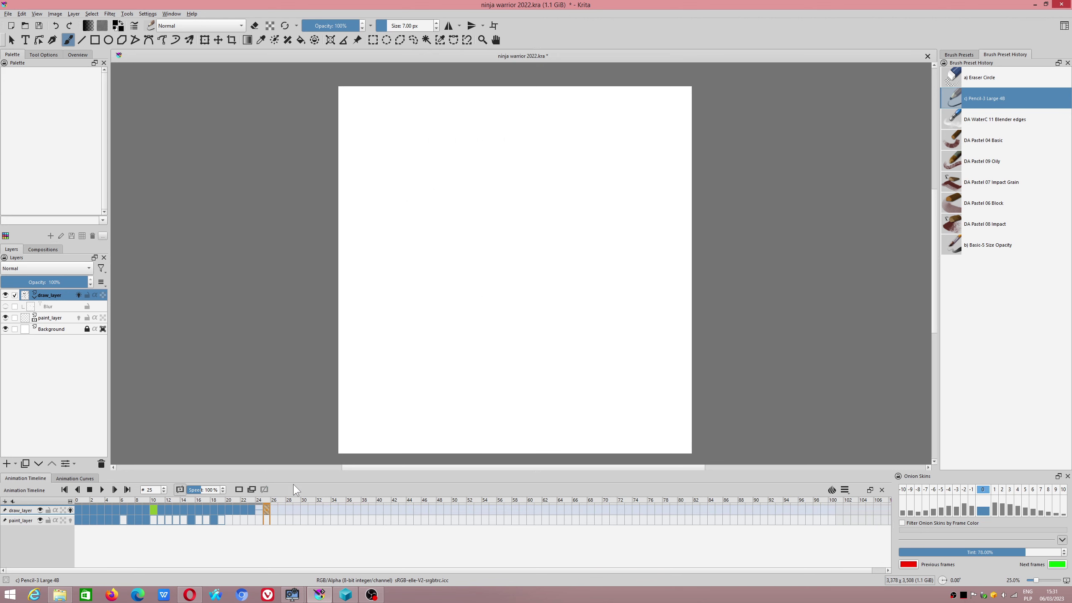
Step: Smudge the grey neck and chest shading on frame 24 with the DA WaterC 11 Blender edges brush at 68 px
{"action": "left_click", "coordinate": [259, 509]}
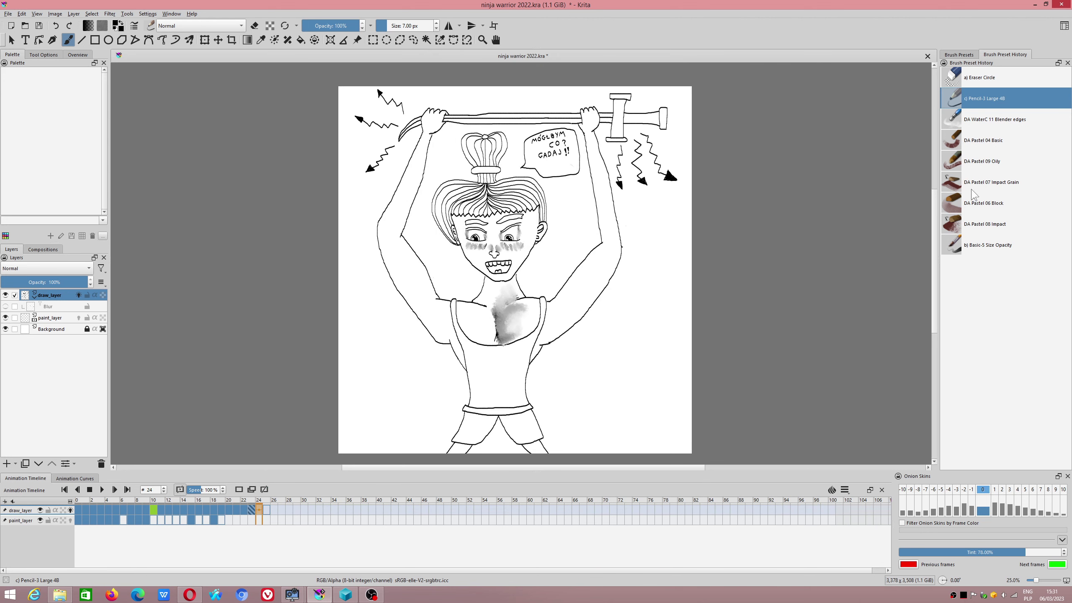
{"action": "scroll", "coordinate": [525, 269], "scroll_direction": "up", "scroll_amount": 1}
{"action": "scroll", "coordinate": [483, 296], "scroll_direction": "up", "scroll_amount": 1}
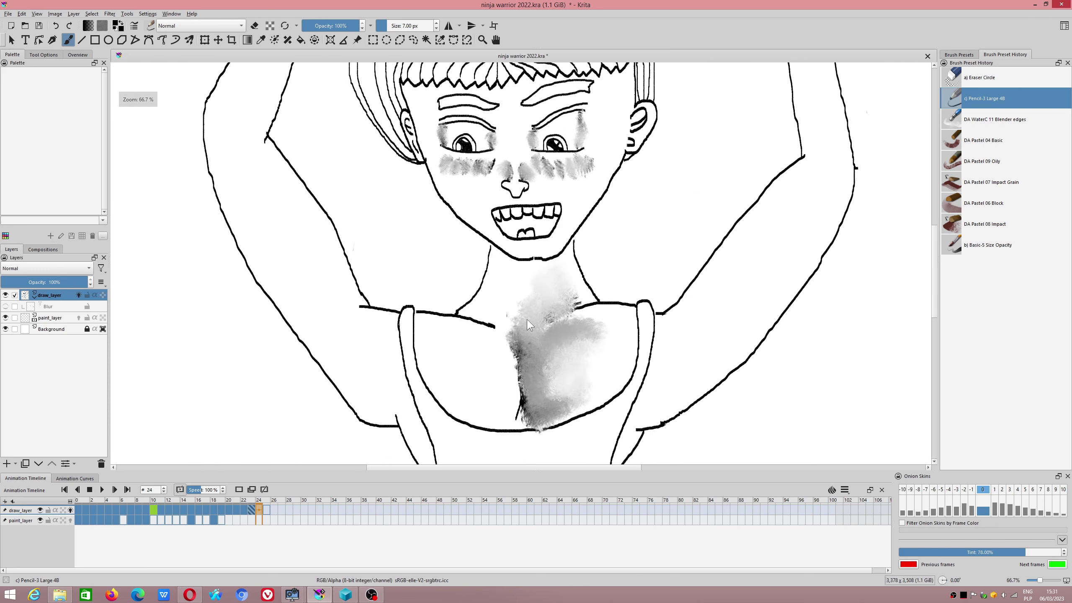
{"action": "mouse_move", "coordinate": [562, 308]}
{"action": "left_mouse_down"}
{"action": "mouse_move", "coordinate": [526, 325]}
{"action": "mouse_move", "coordinate": [566, 301]}
{"action": "left_mouse_up"}
{"action": "left_click", "coordinate": [955, 123]}
{"action": "scroll", "coordinate": [544, 327], "scroll_direction": "down", "scroll_amount": 4}
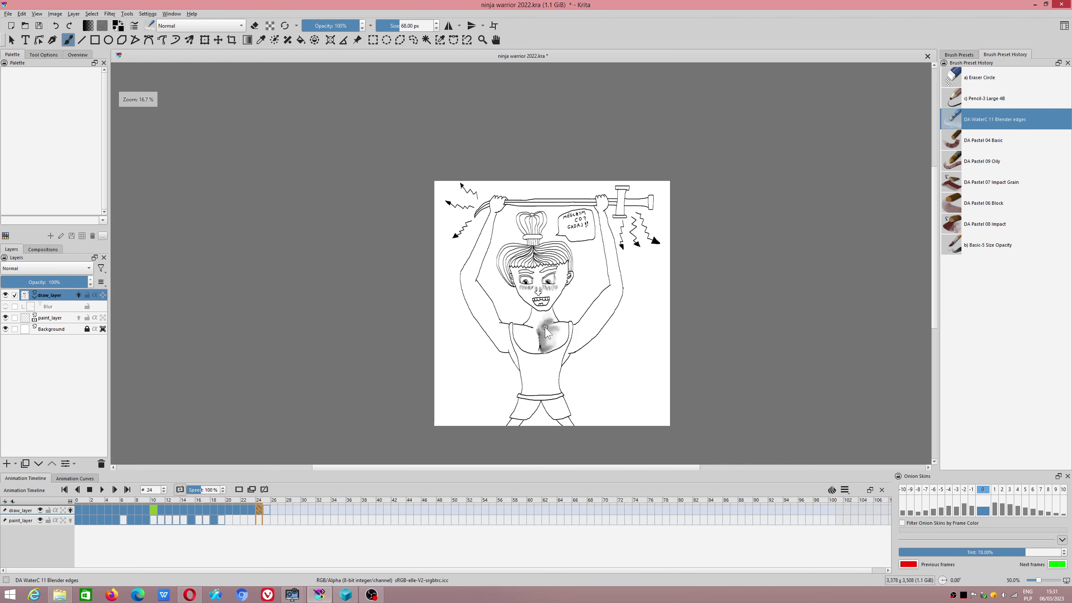
{"action": "scroll", "coordinate": [544, 327], "scroll_direction": "up", "scroll_amount": 3}
{"action": "mouse_move", "coordinate": [538, 342]}
{"action": "left_mouse_down"}
{"action": "mouse_move", "coordinate": [536, 371]}
{"action": "mouse_move", "coordinate": [533, 320]}
{"action": "mouse_move", "coordinate": [543, 379]}
{"action": "left_mouse_up"}
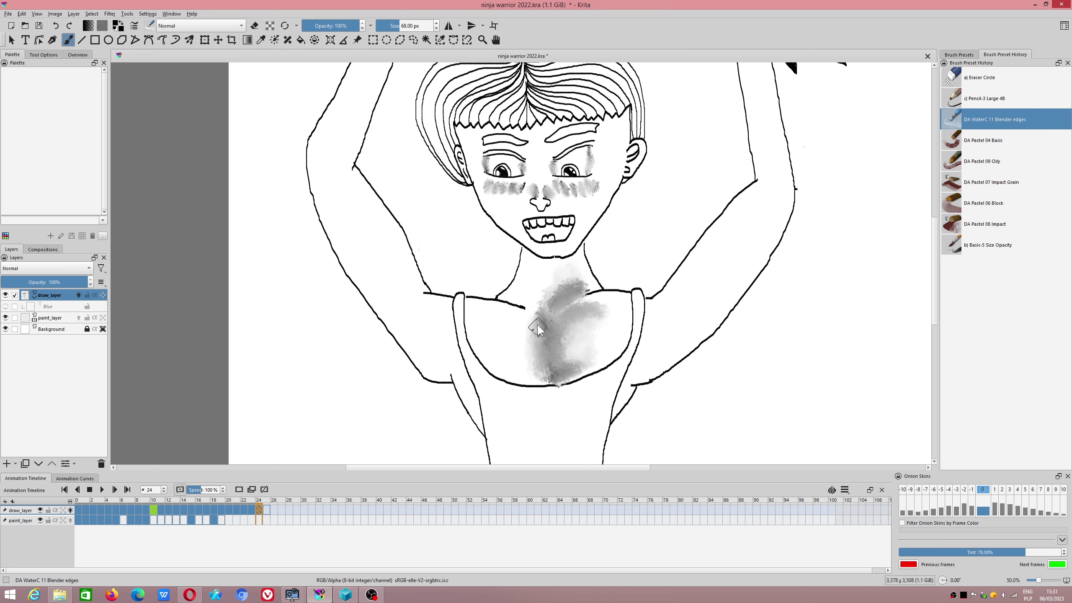
Step: Copy the draw_layer keyframe at frame 10 and paste it onto the blank frame 25
{"action": "left_click", "coordinate": [268, 509]}
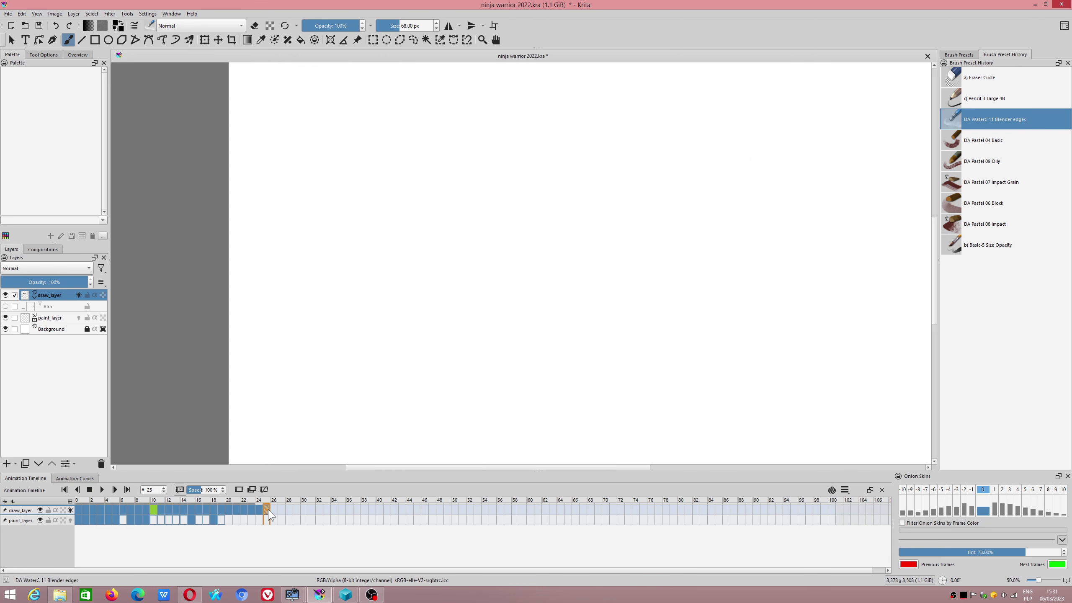
{"action": "key", "text": "minus"}
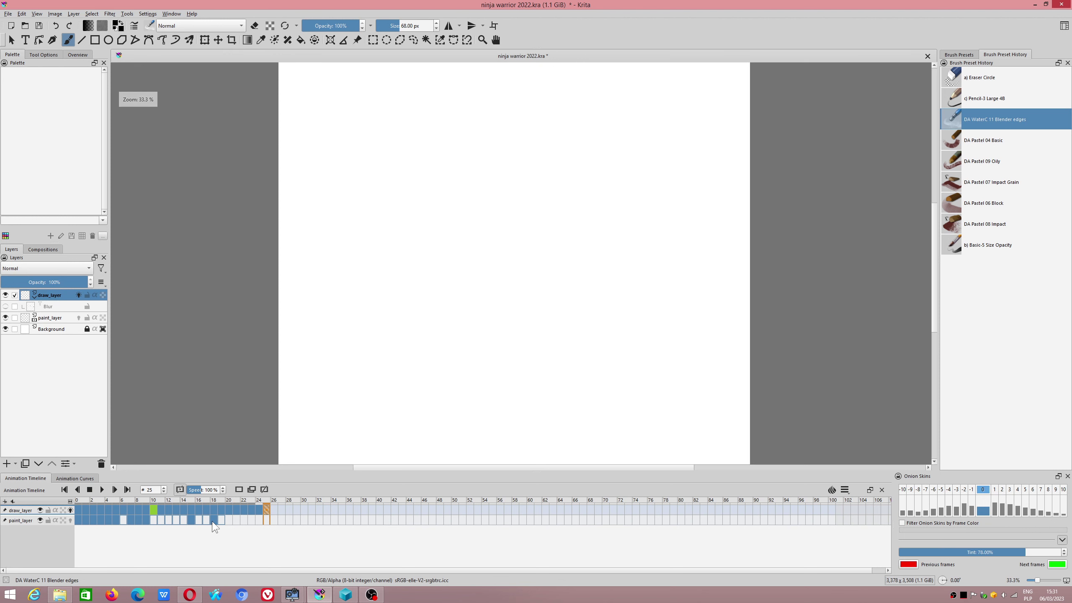
{"action": "left_click", "coordinate": [154, 509]}
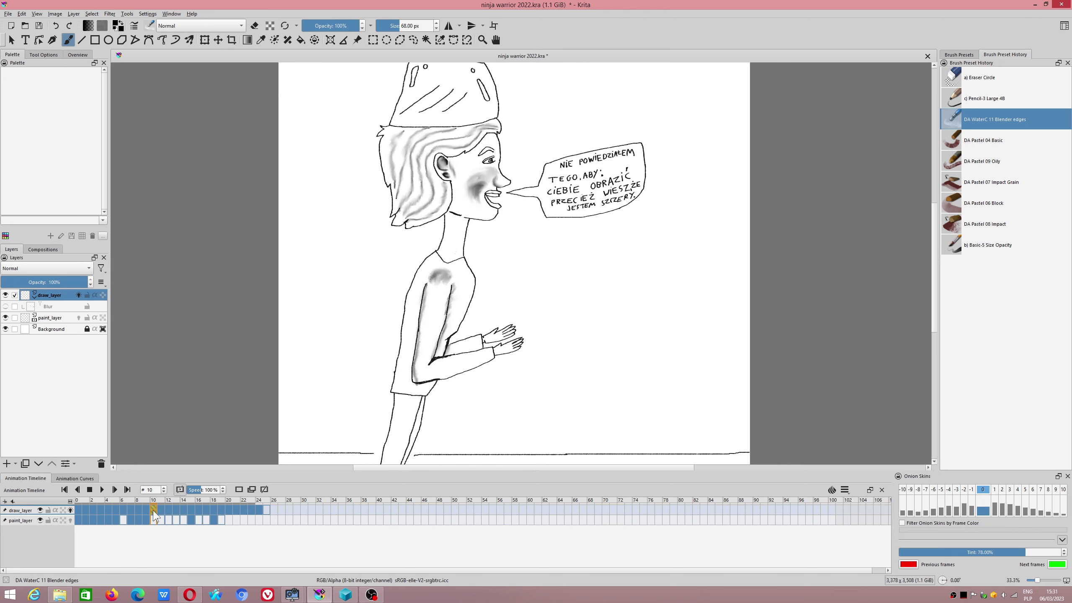
{"action": "right_click", "coordinate": [154, 512]}
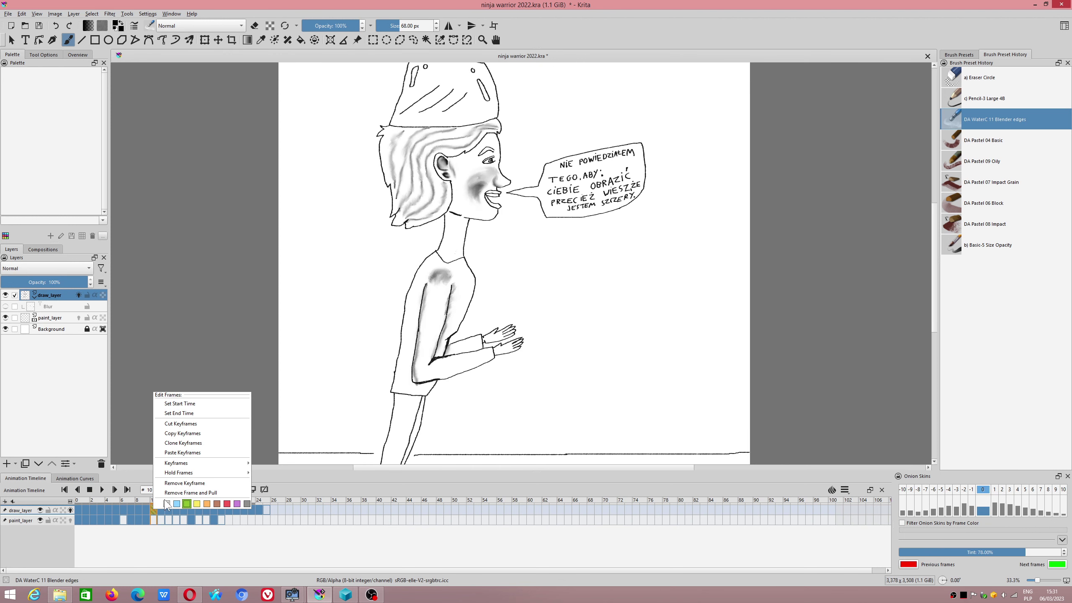
{"action": "left_click", "coordinate": [179, 433]}
{"action": "left_click", "coordinate": [267, 509]}
{"action": "right_click", "coordinate": [267, 509]}
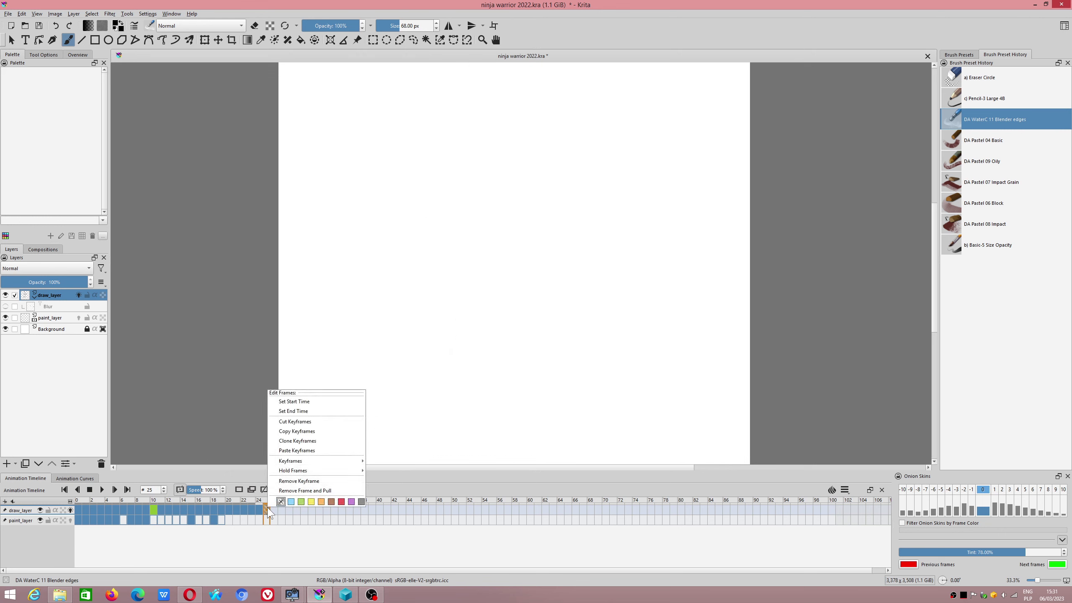
{"action": "left_click", "coordinate": [299, 450]}
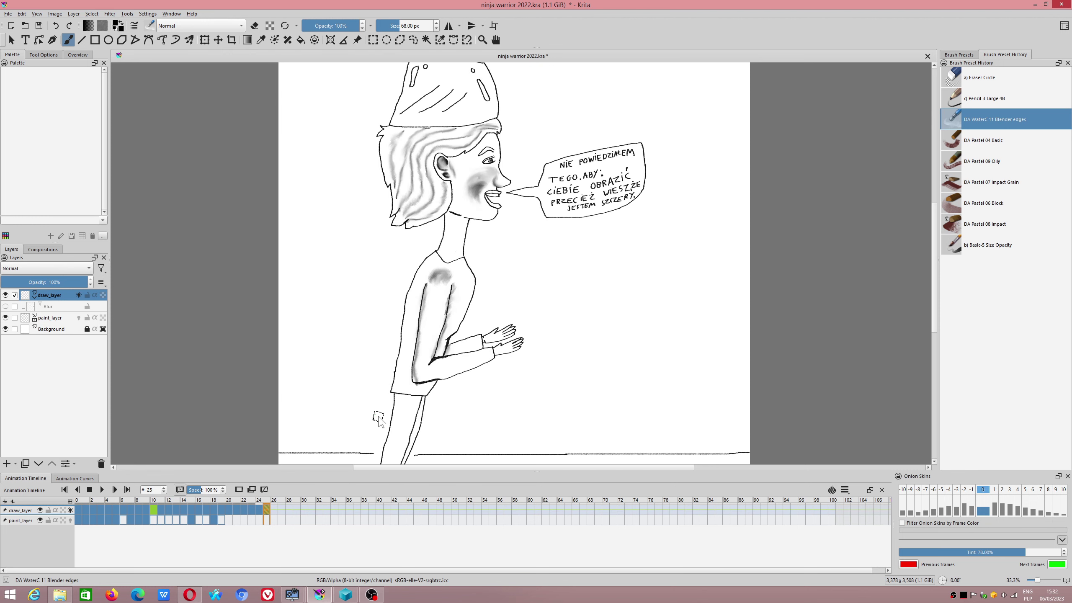
{"action": "scroll", "coordinate": [510, 281], "scroll_direction": "down", "scroll_amount": 5}
{"action": "scroll", "coordinate": [510, 281], "scroll_direction": "up", "scroll_amount": 3}
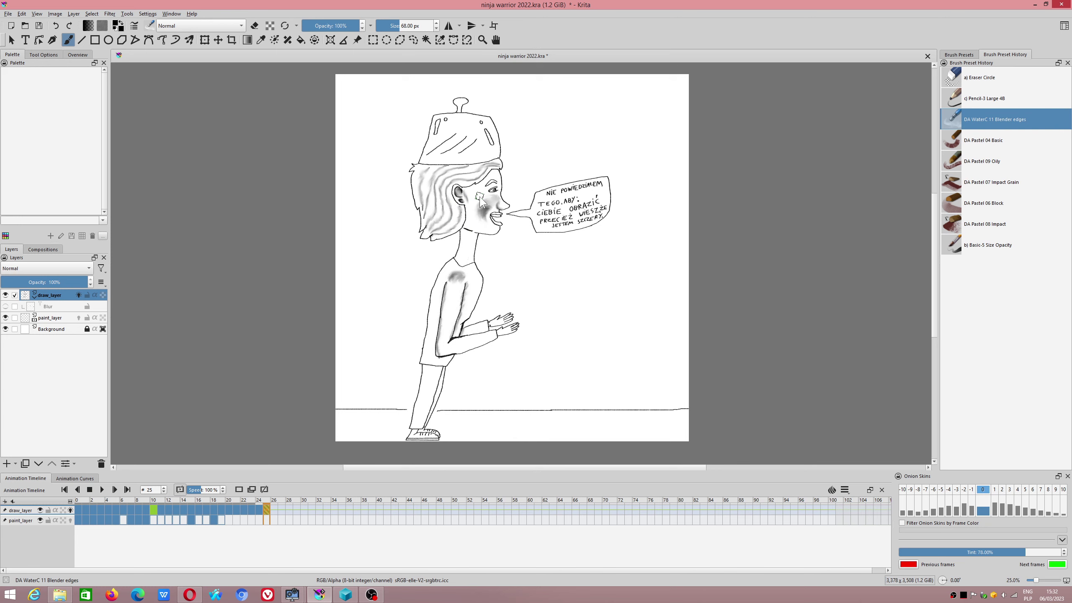
{"action": "right_click", "coordinate": [155, 513]}
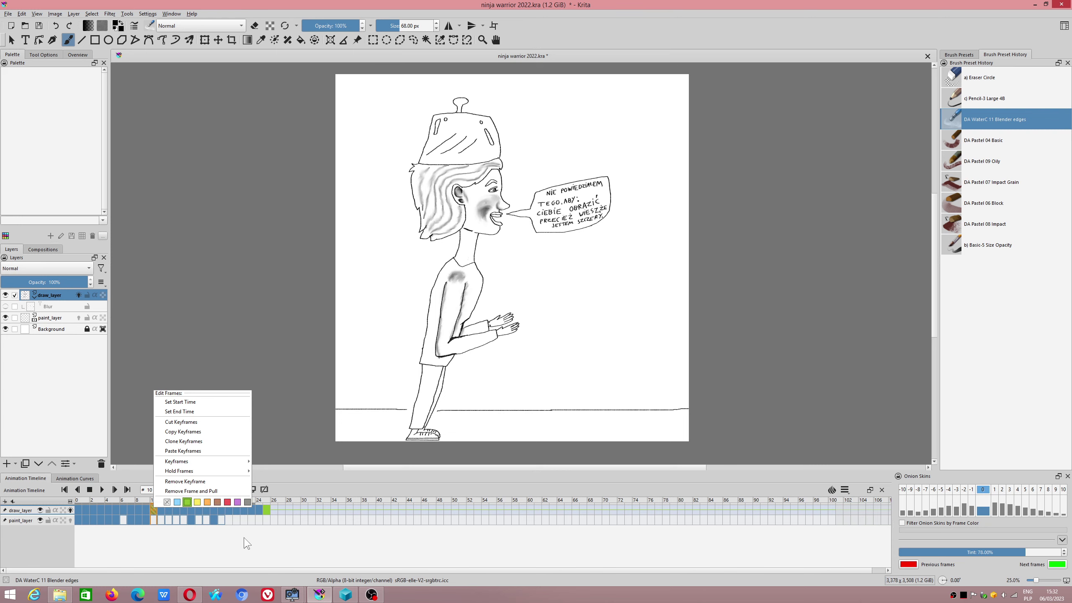
{"action": "left_click", "coordinate": [187, 557]}
{"action": "left_click", "coordinate": [168, 511]}
{"action": "left_click", "coordinate": [153, 512]}
Step: Remove the green colour label from the pasted keyframe at frame 25 and compare it with frame 24
{"action": "right_click", "coordinate": [265, 508]}
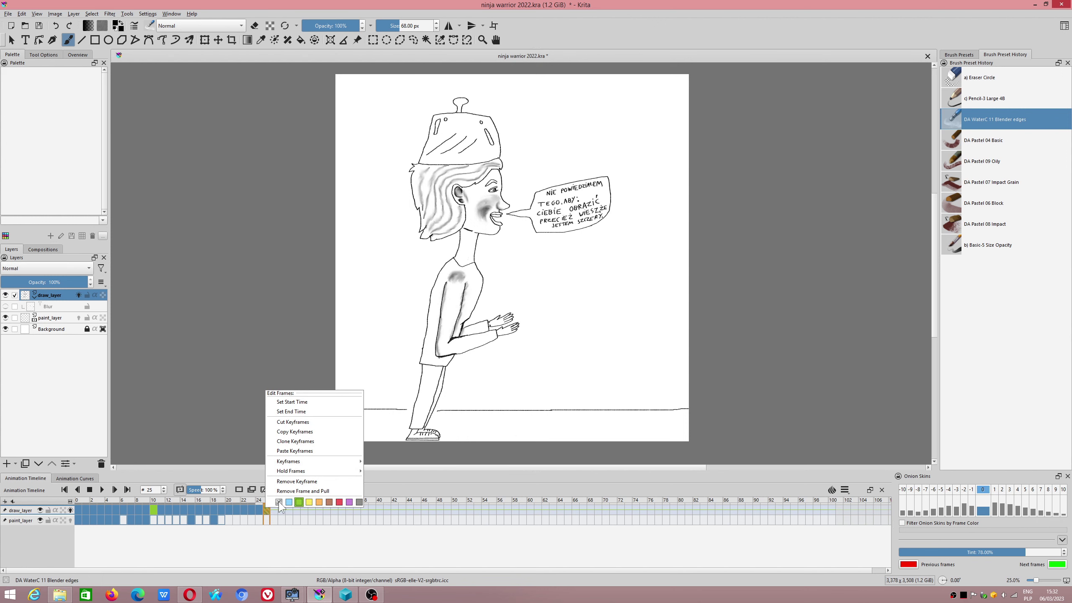
{"action": "left_click", "coordinate": [269, 510]}
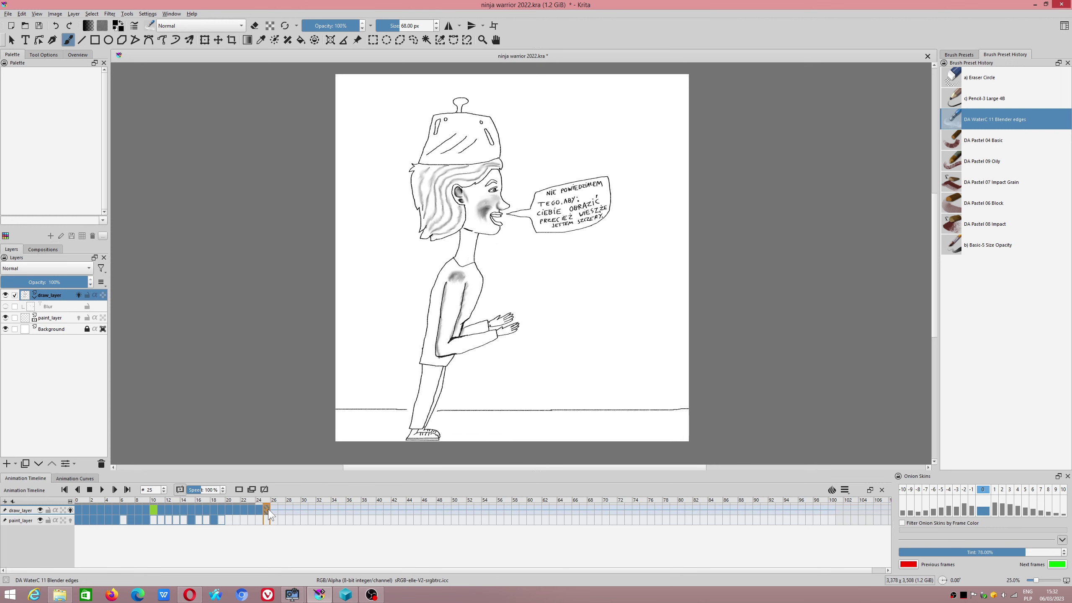
{"action": "right_click", "coordinate": [268, 510]}
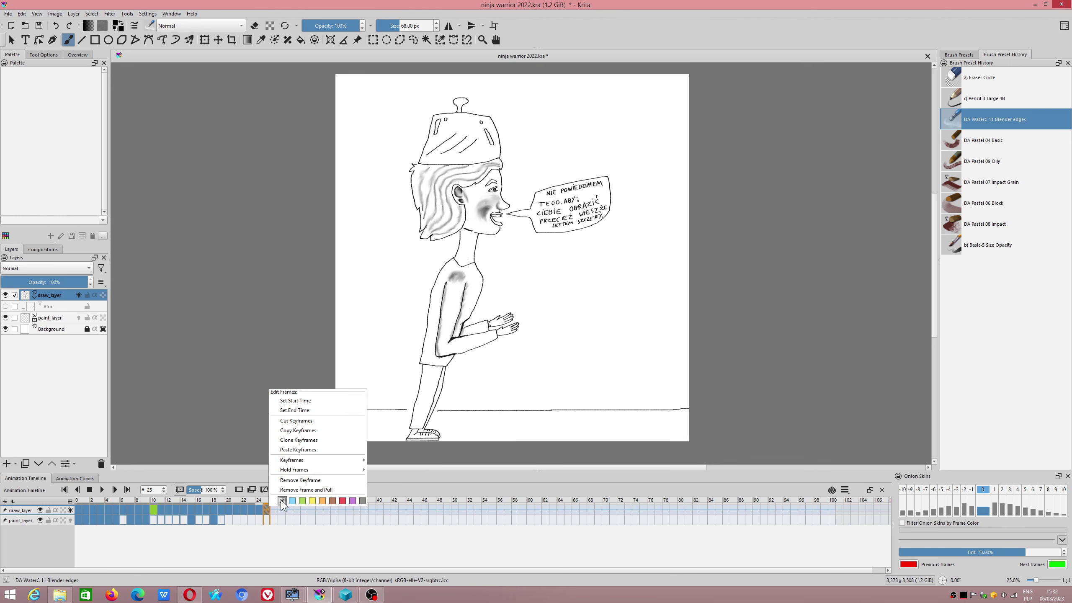
{"action": "left_click", "coordinate": [266, 509]}
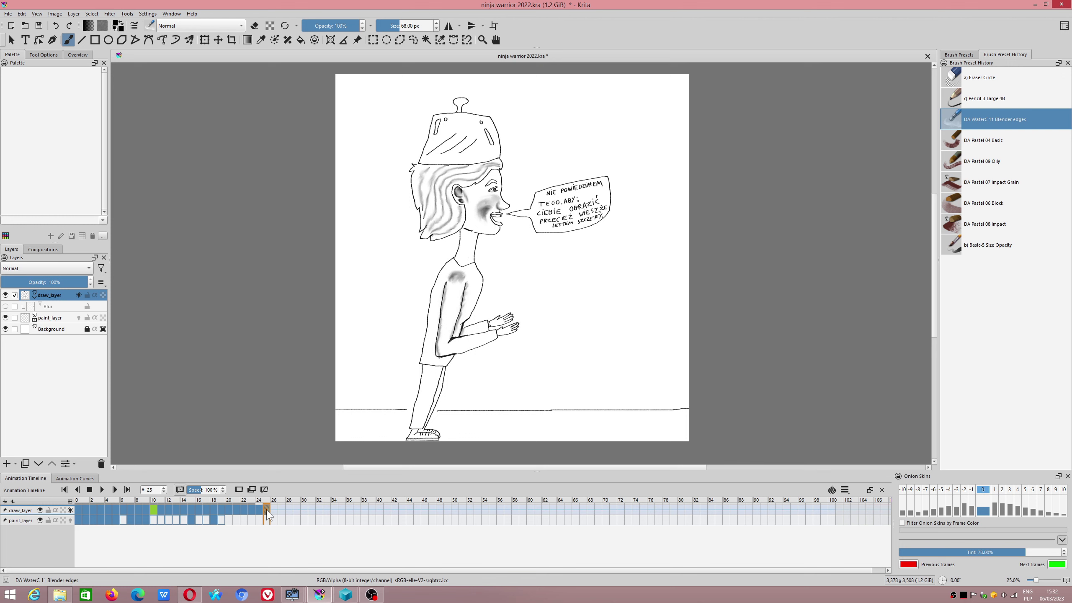
{"action": "left_click", "coordinate": [253, 510]}
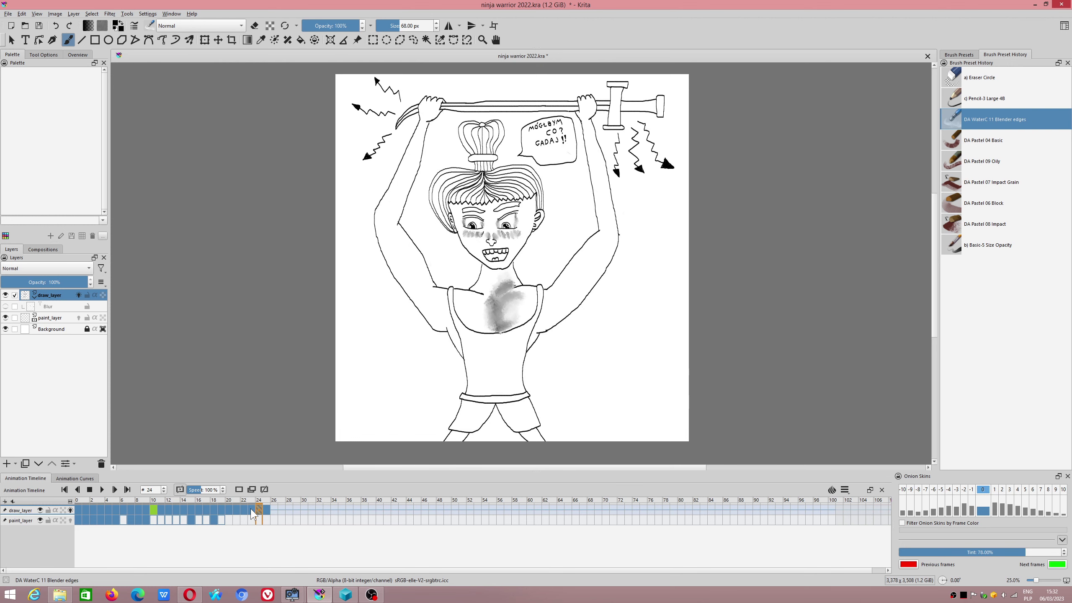
{"action": "left_click", "coordinate": [266, 510]}
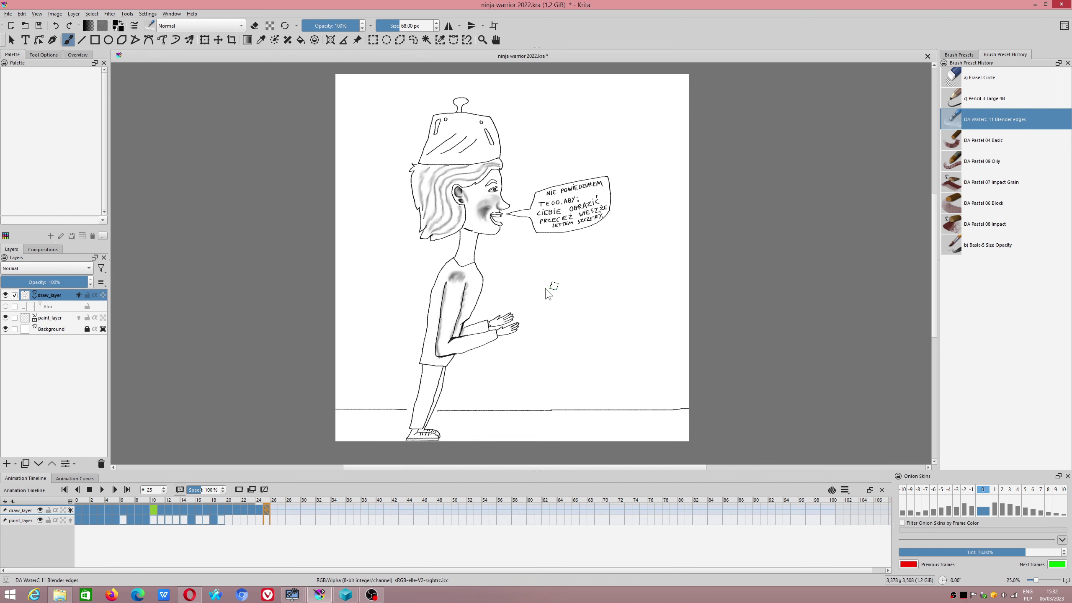
Step: Duplicate the frame 25 drawing as a keyframe at frame 26 of draw_layer and enable the onion skin for one previous frame
{"action": "scroll", "coordinate": [444, 352], "scroll_direction": "up", "scroll_amount": 1}
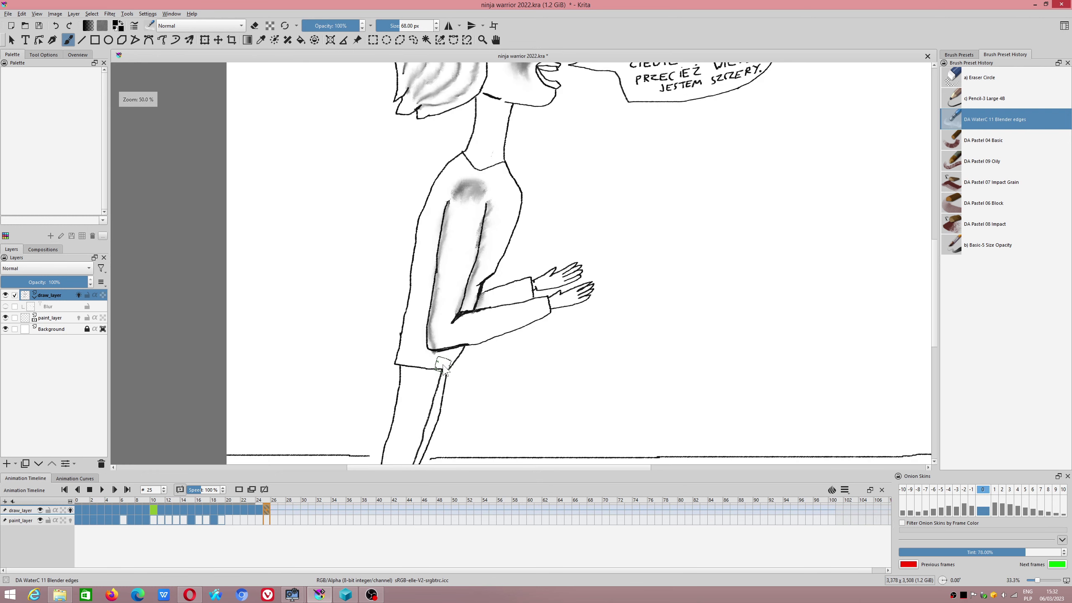
{"action": "scroll", "coordinate": [439, 348], "scroll_direction": "down", "scroll_amount": 1}
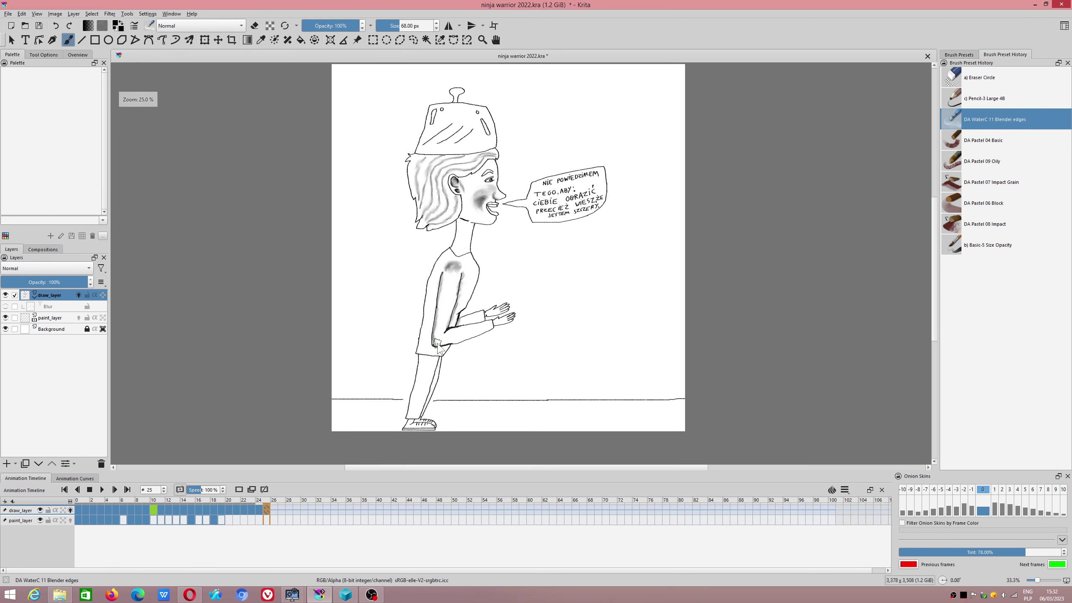
{"action": "left_click", "coordinate": [273, 511]}
{"action": "left_click", "coordinate": [956, 100]}
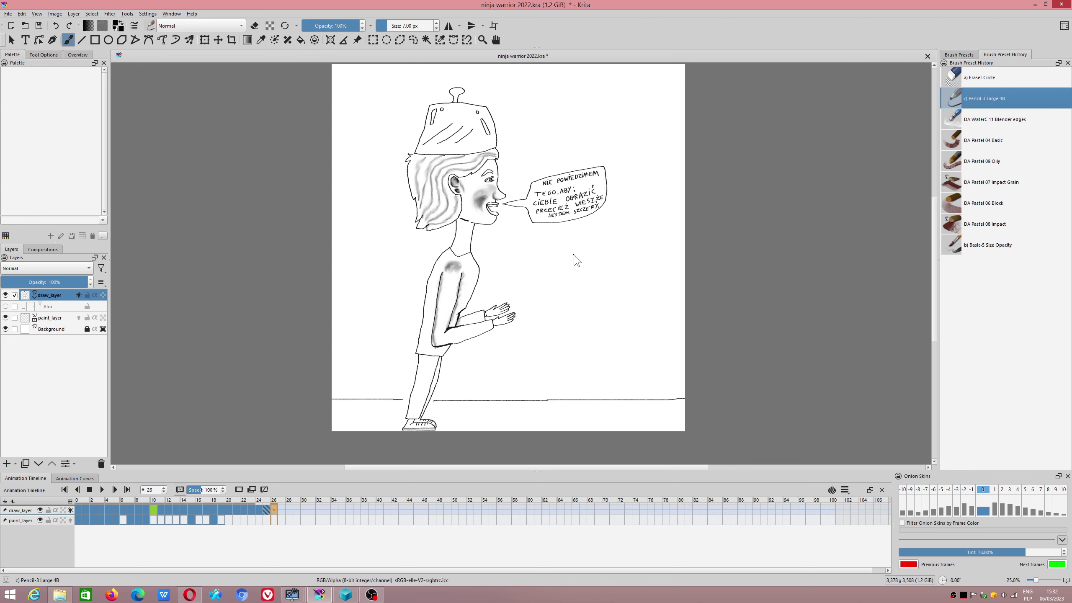
{"action": "scroll", "coordinate": [500, 215], "scroll_direction": "up", "scroll_amount": 3}
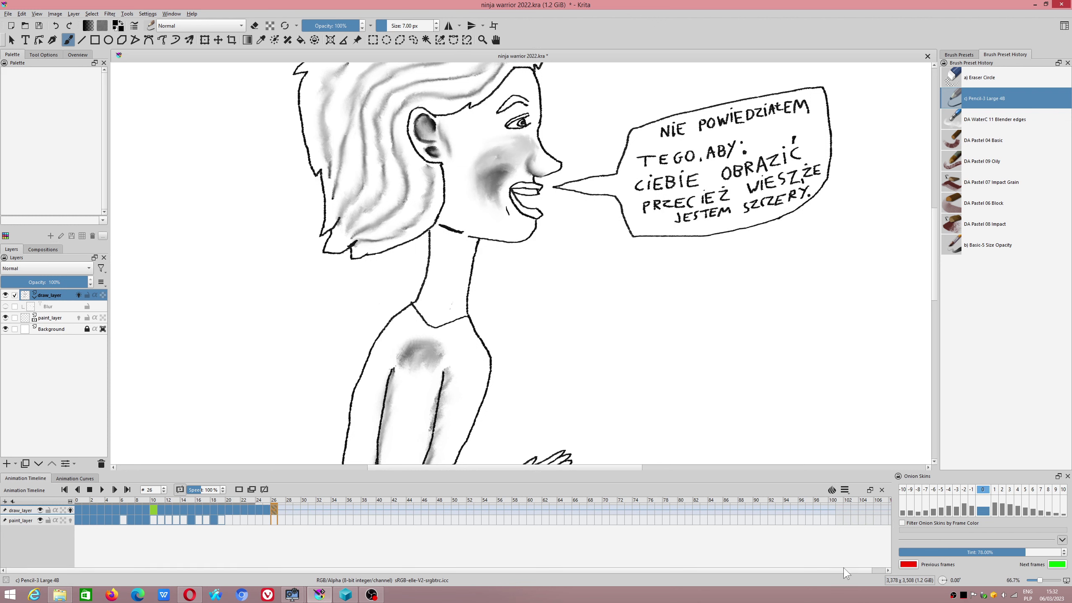
{"action": "left_click", "coordinate": [973, 491]}
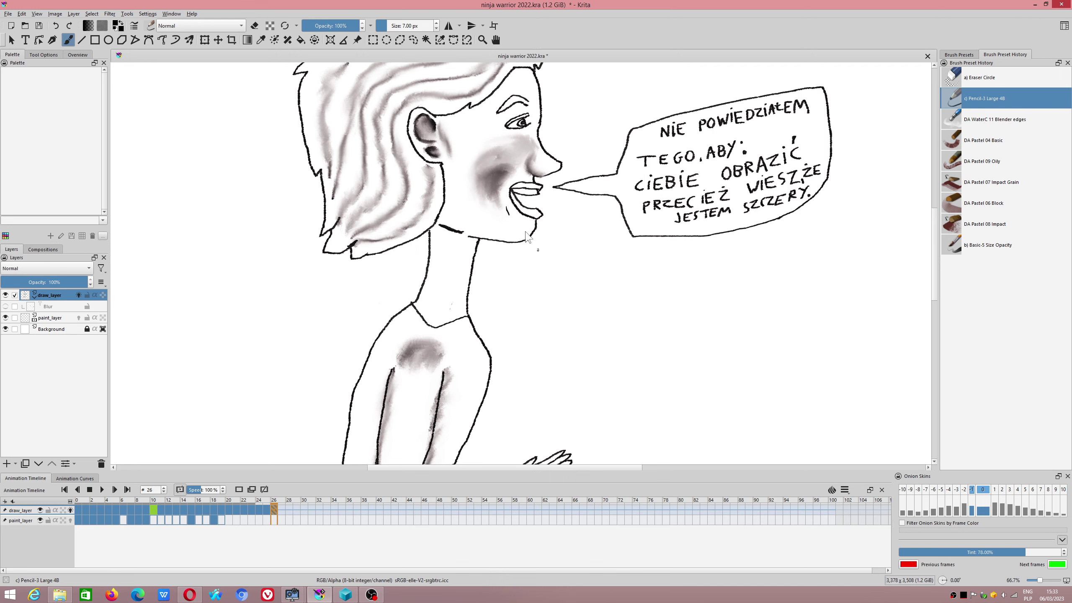
Step: Erase the character's mouth and lips on frame 26 with the Eraser Circle brush at 59 px
{"action": "scroll", "coordinate": [529, 237], "scroll_direction": "up", "scroll_amount": 2}
{"action": "left_click", "coordinate": [945, 79]}
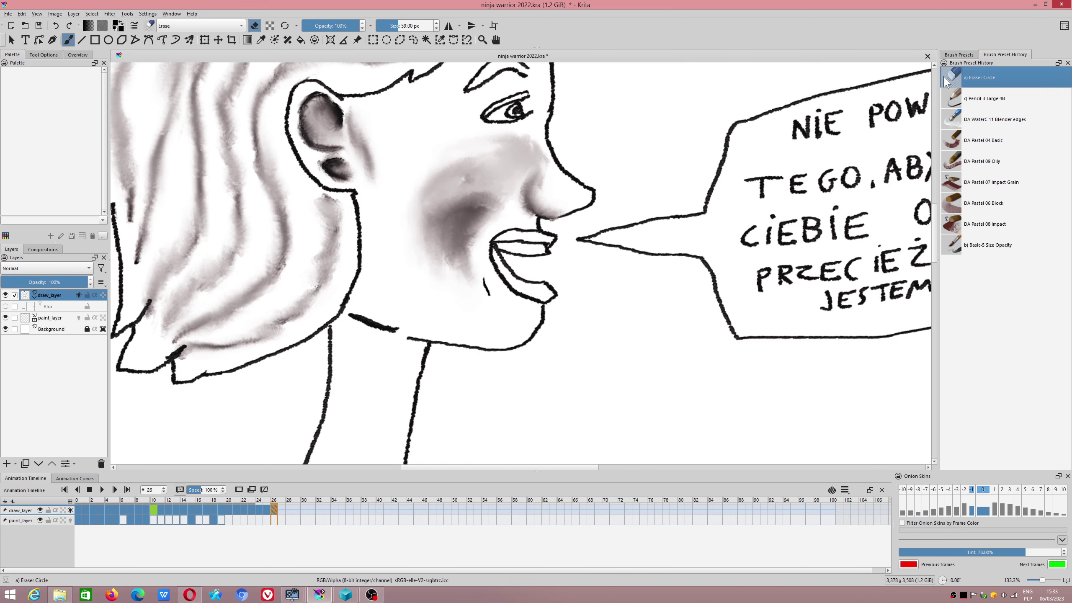
{"action": "mouse_move", "coordinate": [536, 253]}
{"action": "left_mouse_down"}
{"action": "mouse_move", "coordinate": [485, 270]}
{"action": "mouse_move", "coordinate": [502, 231]}
{"action": "mouse_move", "coordinate": [555, 239]}
{"action": "mouse_move", "coordinate": [519, 295]}
{"action": "left_mouse_up"}
{"action": "scroll", "coordinate": [519, 294], "scroll_direction": "down", "scroll_amount": 3}
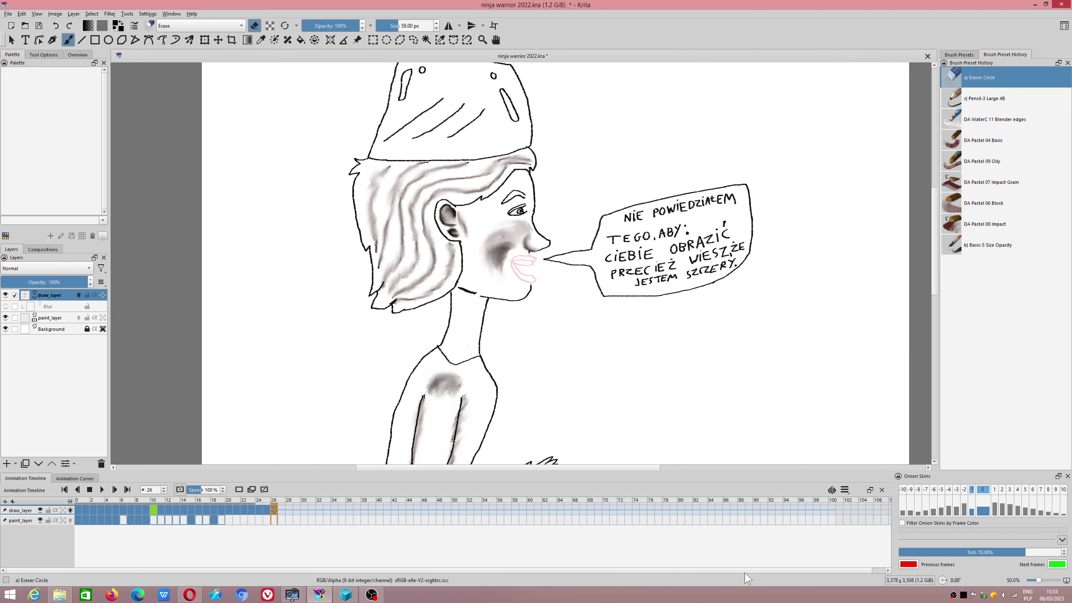
Step: Check the colour-labelled keyframe at frame 10 against frame 11 of draw_layer and return to frame 26
{"action": "right_click", "coordinate": [154, 512]}
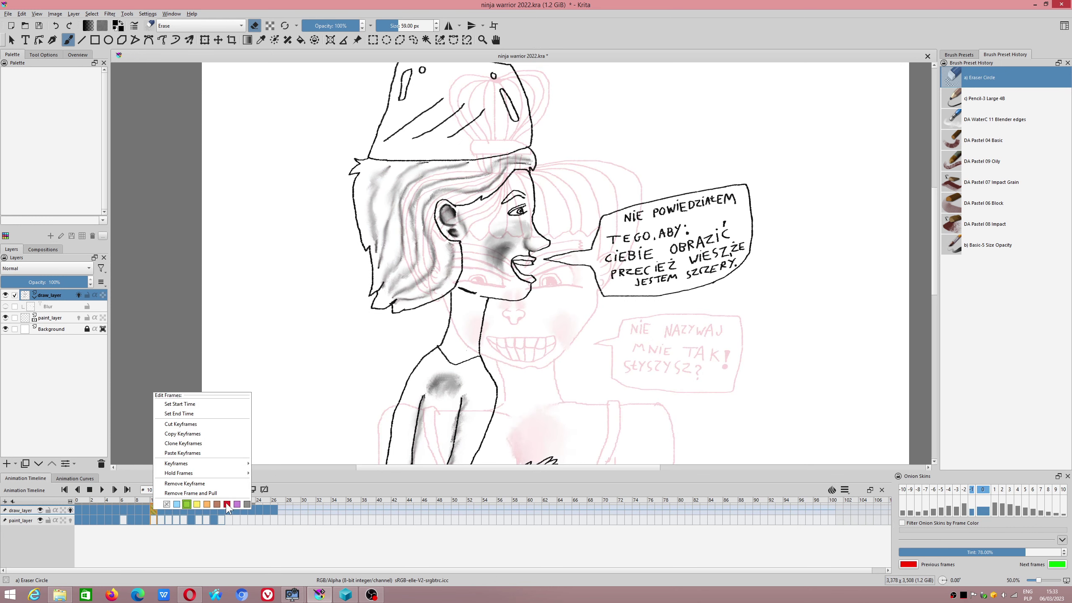
{"action": "left_click", "coordinate": [151, 509]}
{"action": "left_click", "coordinate": [162, 509]}
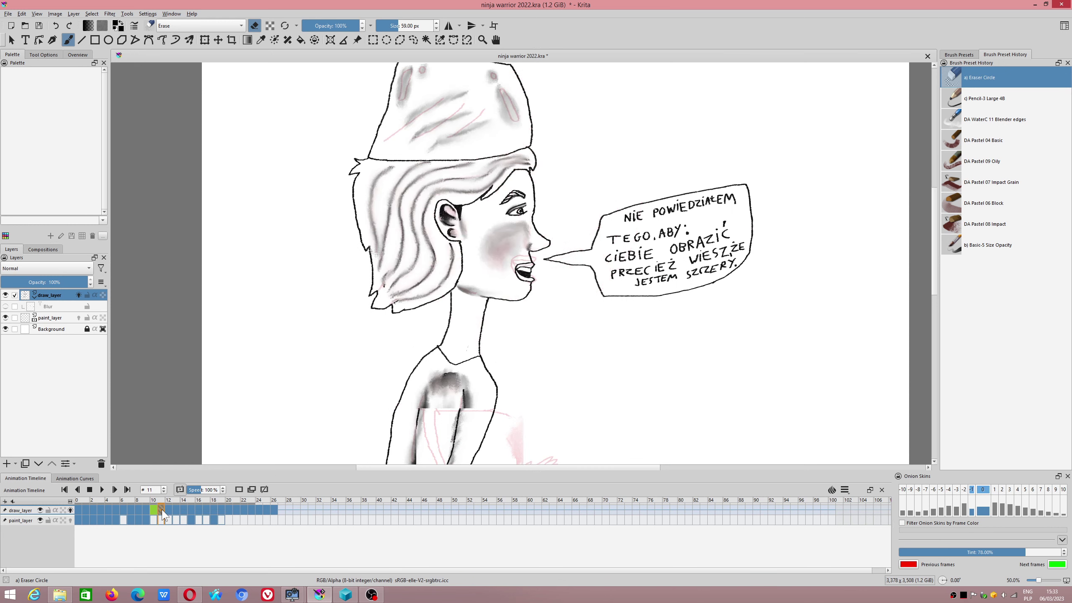
{"action": "left_click", "coordinate": [154, 511]}
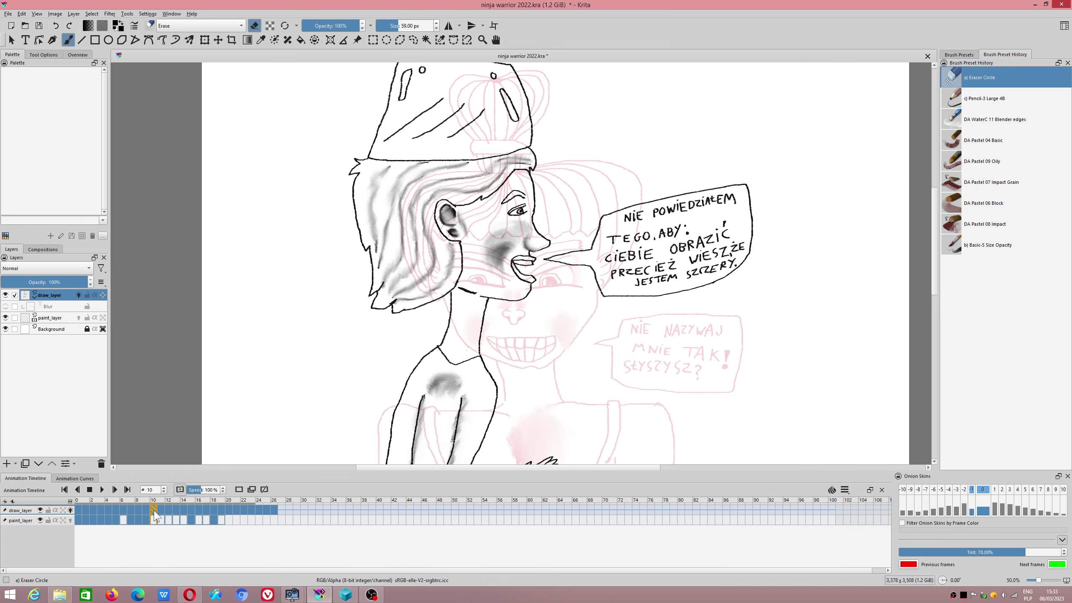
{"action": "left_click", "coordinate": [276, 509]}
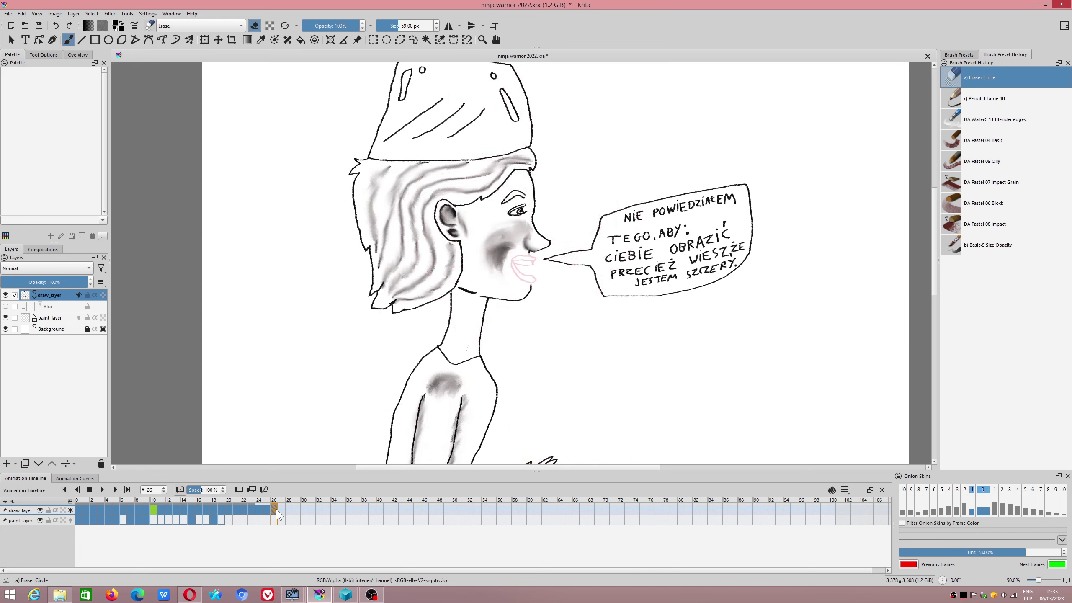
Step: Save the animation document under its existing name, ninja warrior 2022.kra
{"action": "key", "text": "minus"}
{"action": "key", "text": "minus"}
{"action": "left_click_drag", "start_coordinate": [521, 357], "coordinate": [413, 318]}
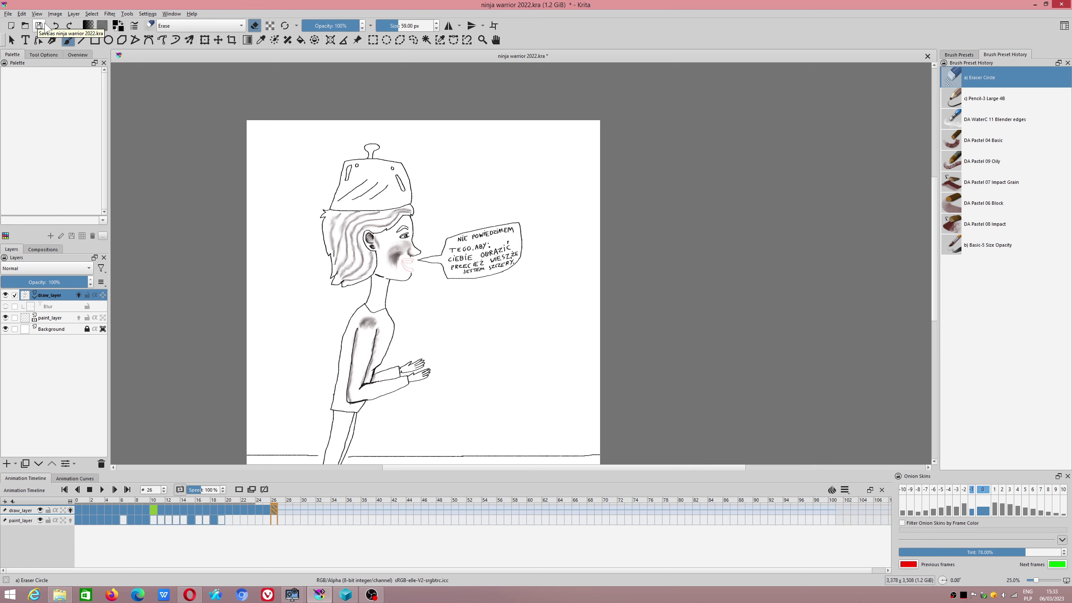
{"action": "left_click", "coordinate": [39, 26]}
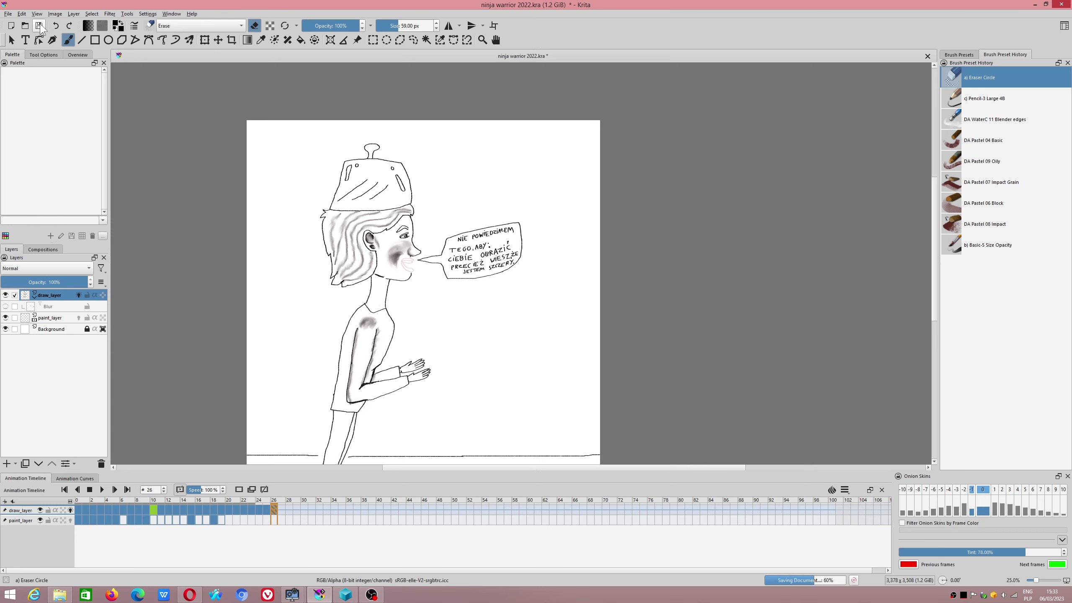